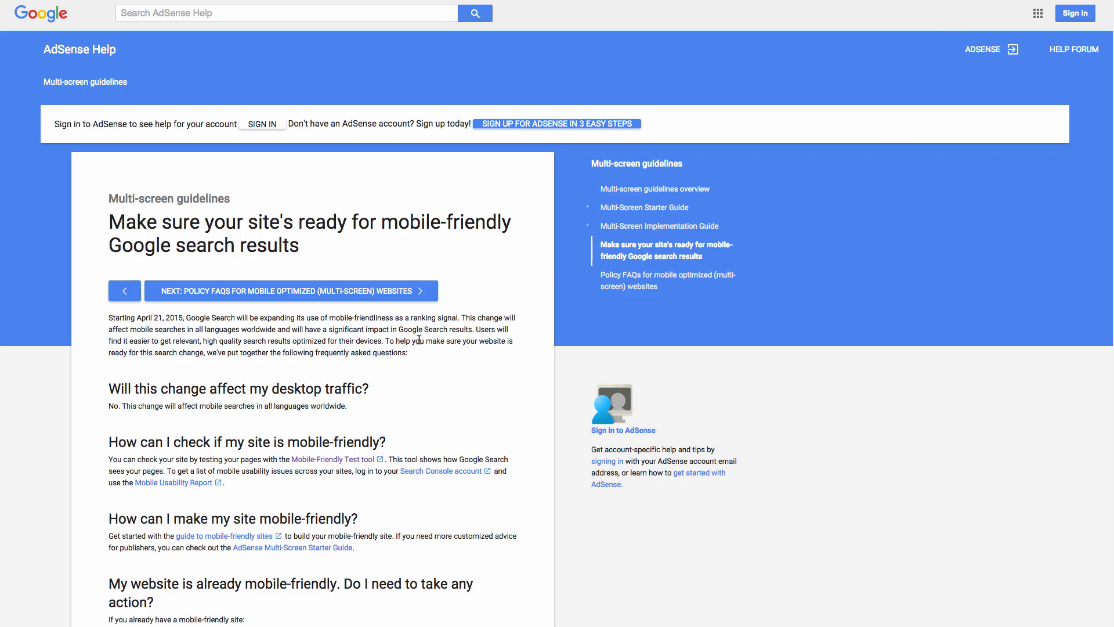
- Highlight the Help article's sentences on mobile-friendliness as a ranking signal and the April 21, 2015 change
scroll(666, 377, "down", 1)
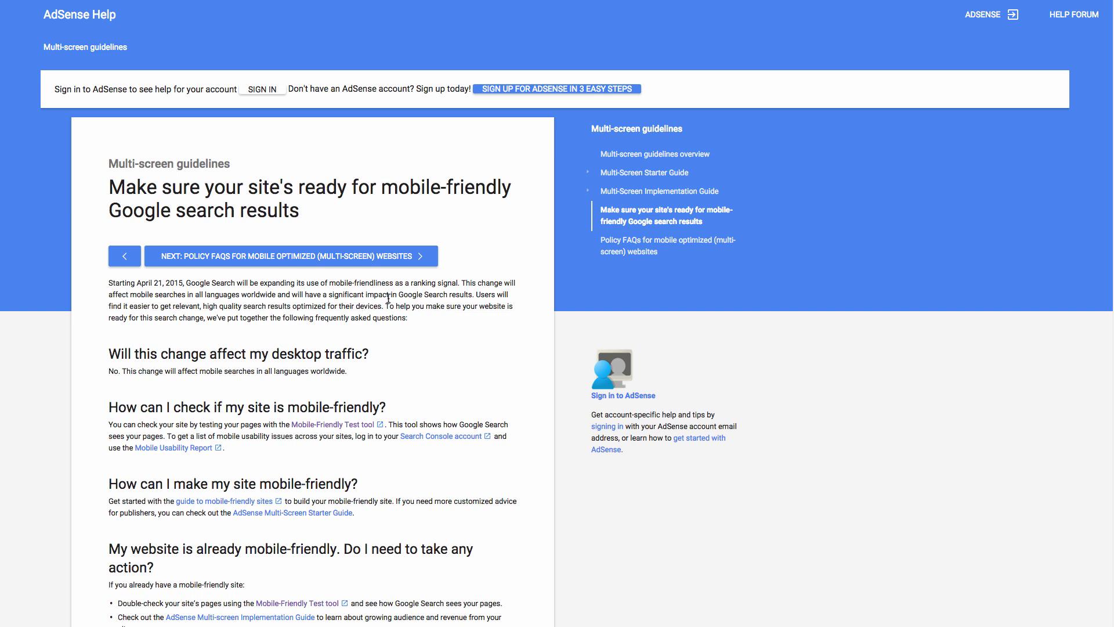
scroll(357, 349, "down", 1)
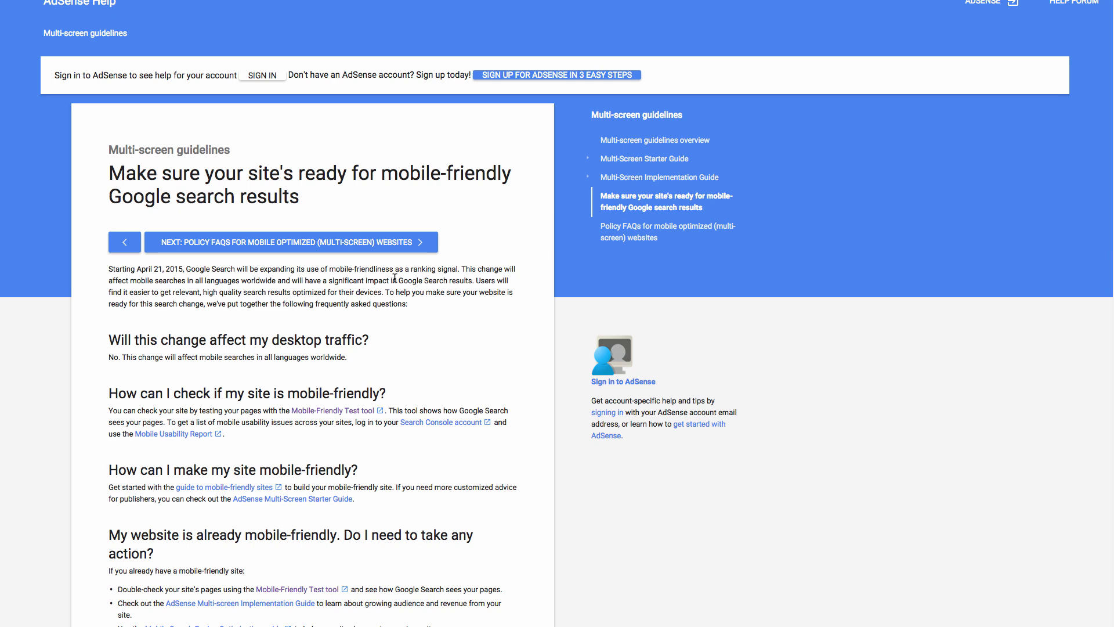
left_click_drag(467, 269, 364, 280)
left_click_drag(291, 281, 472, 278)
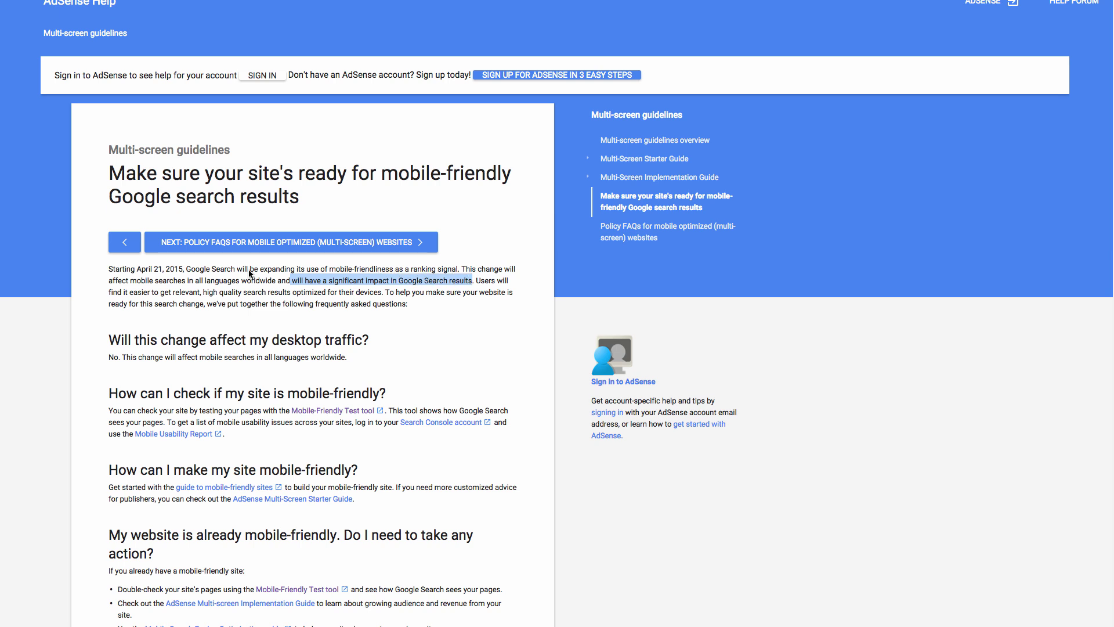
left_click(212, 269)
left_click_drag(189, 269, 460, 266)
left_click(433, 309)
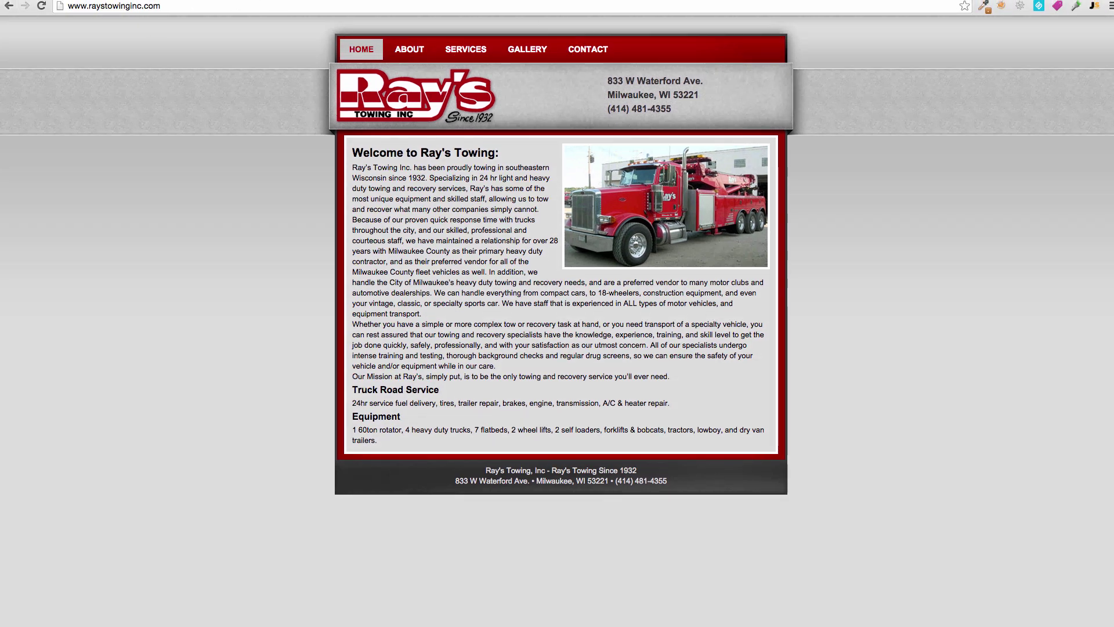
- Copy the raystowinginc.com address and go to the Mobile-Friendly Test page
left_click(167, 7)
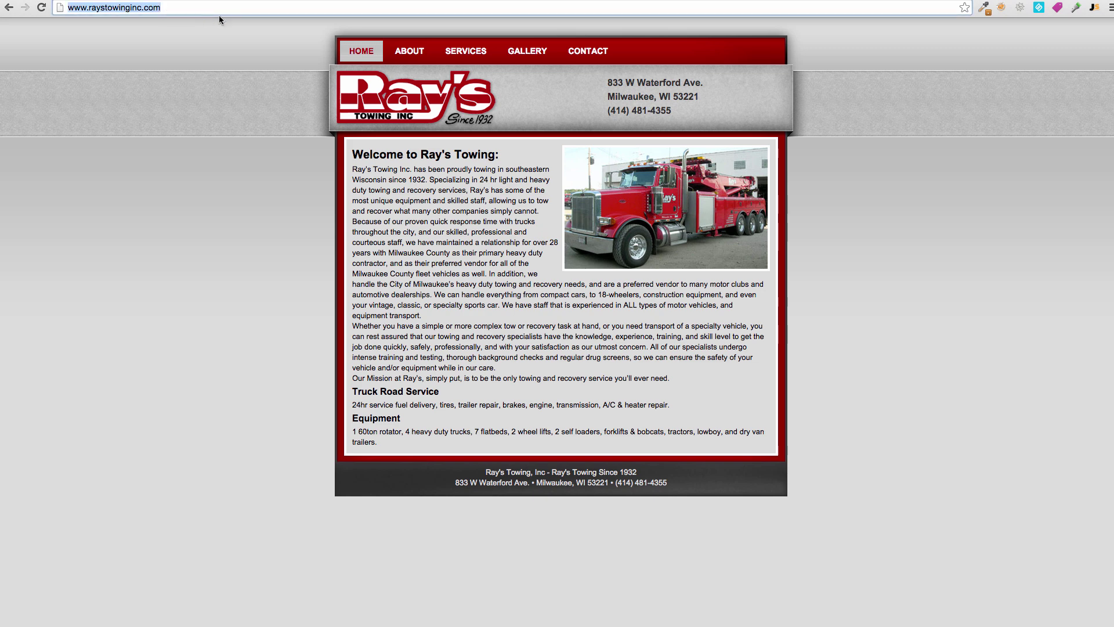
left_click(170, 7)
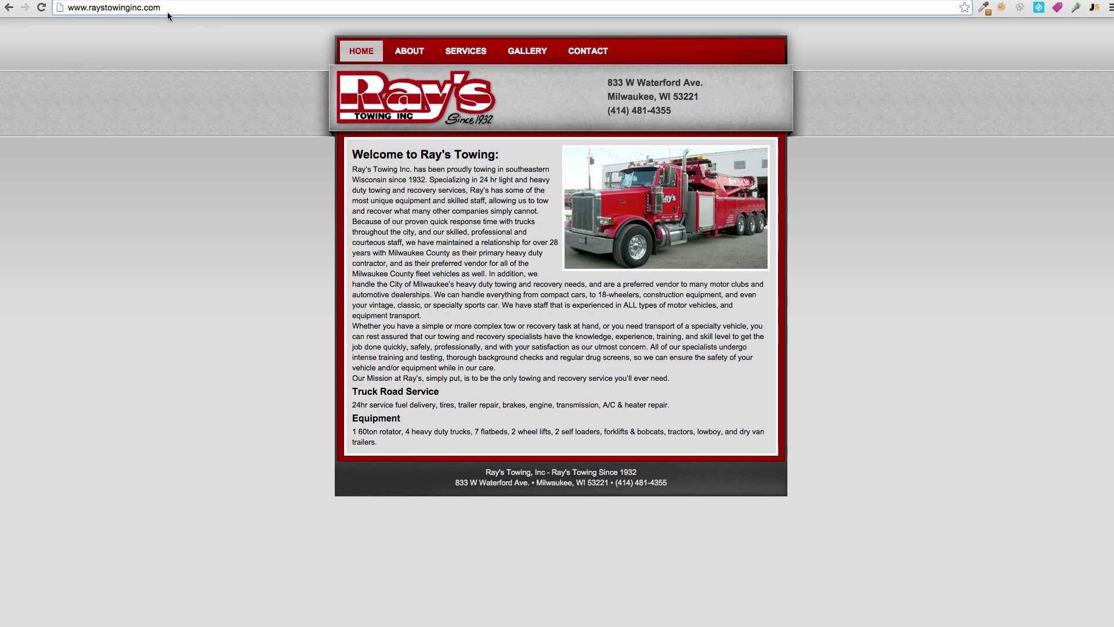
left_click_drag(168, 8, 65, 8)
key("super+c")
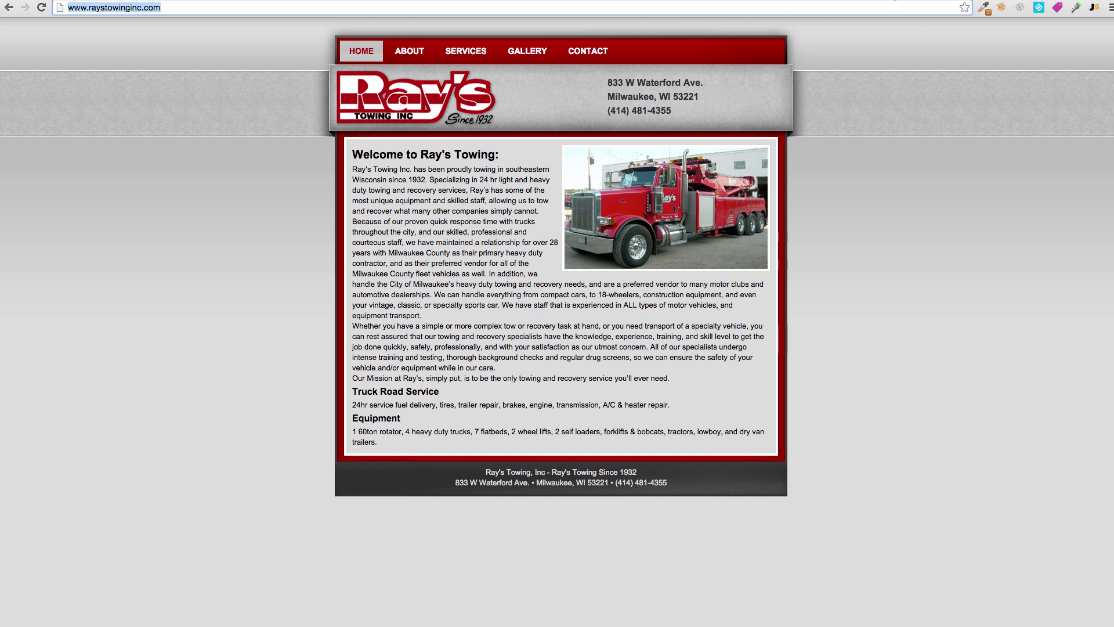
key("ctrl+Tab")
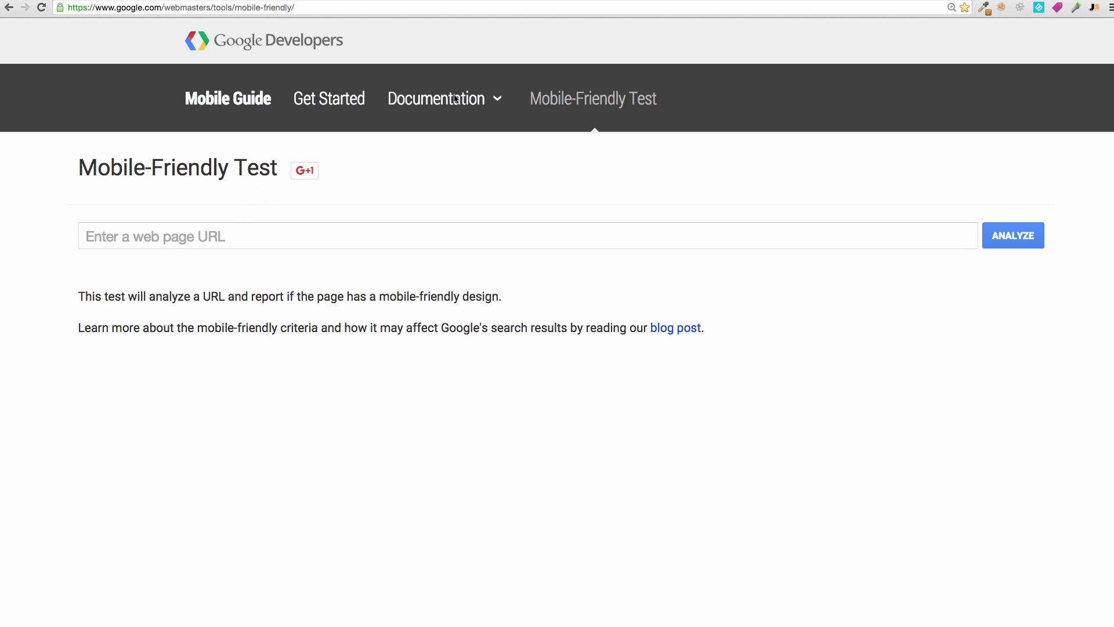
left_click_drag(165, 8, 293, 7)
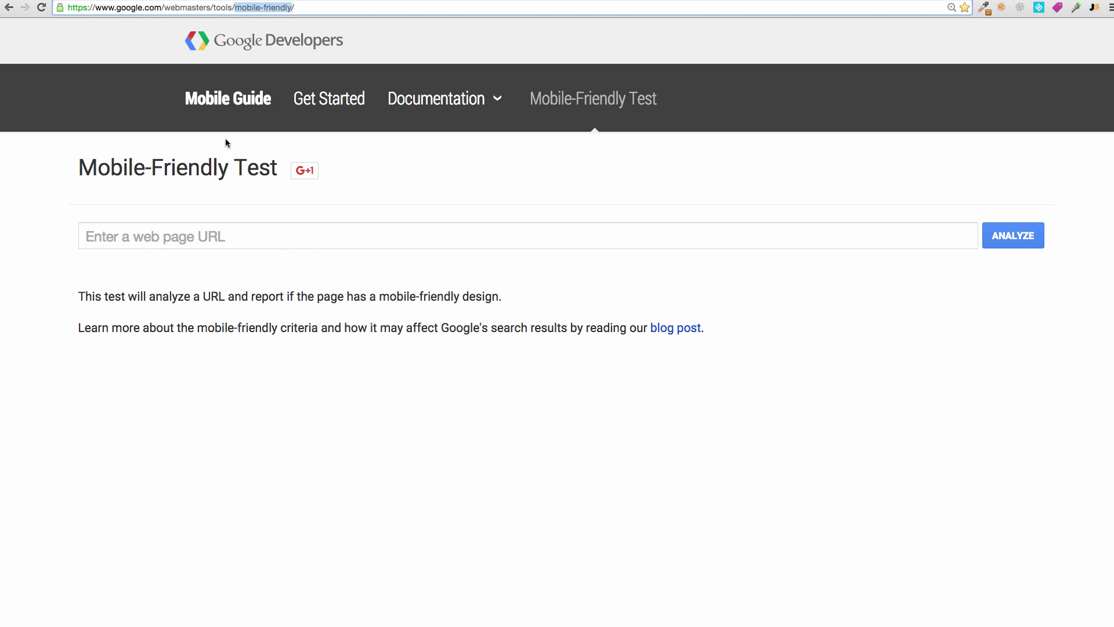
left_click(238, 242)
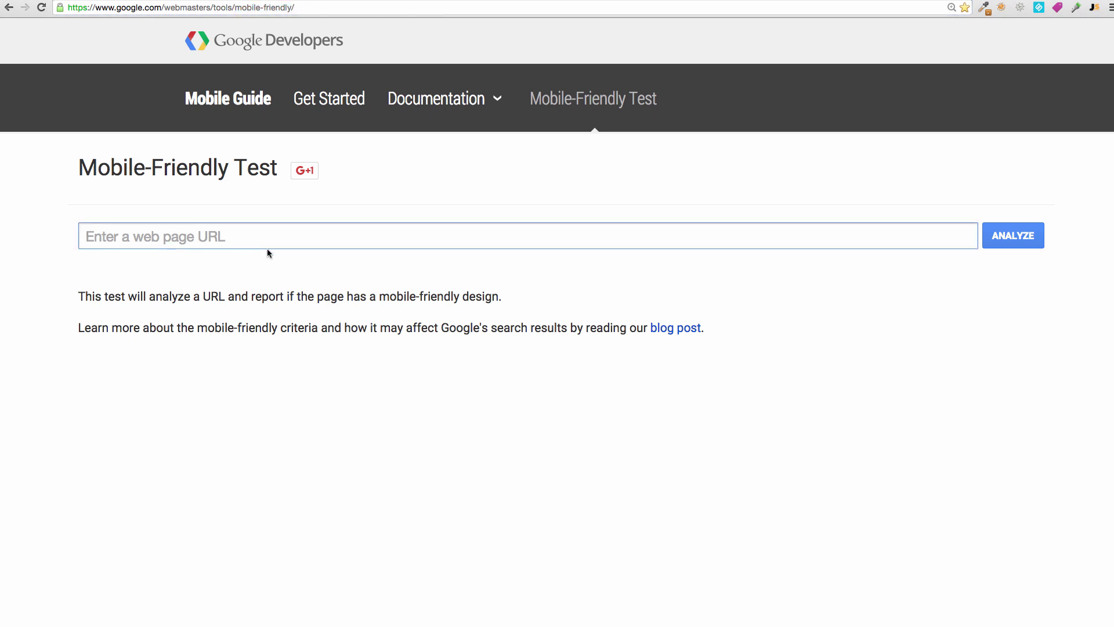
key("super+v")
left_click_drag(289, 239, 69, 235)
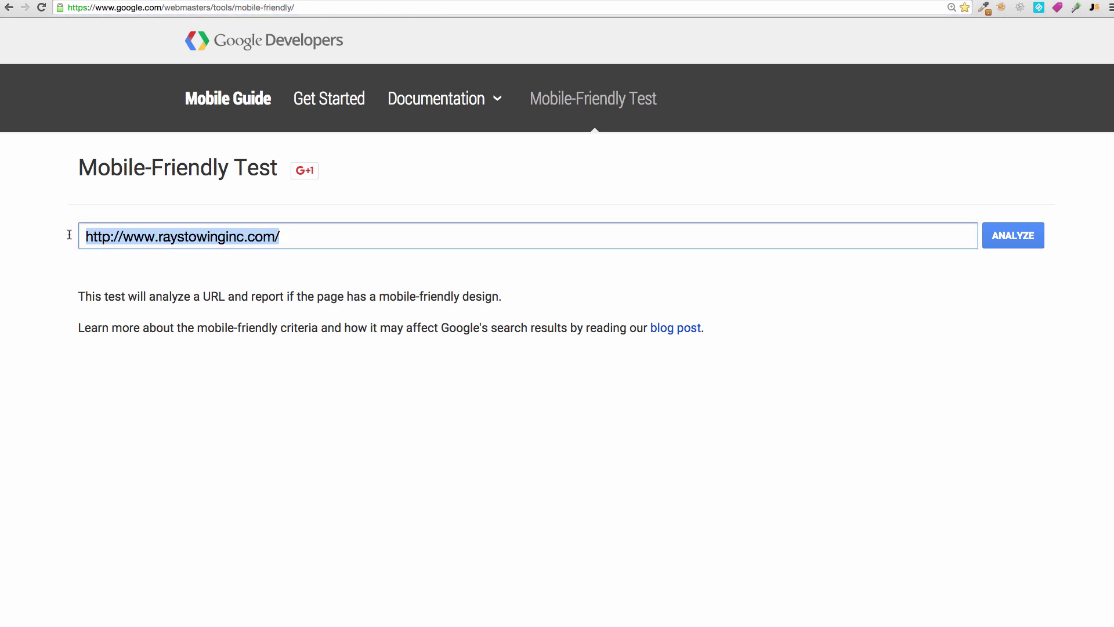
left_click(1031, 243)
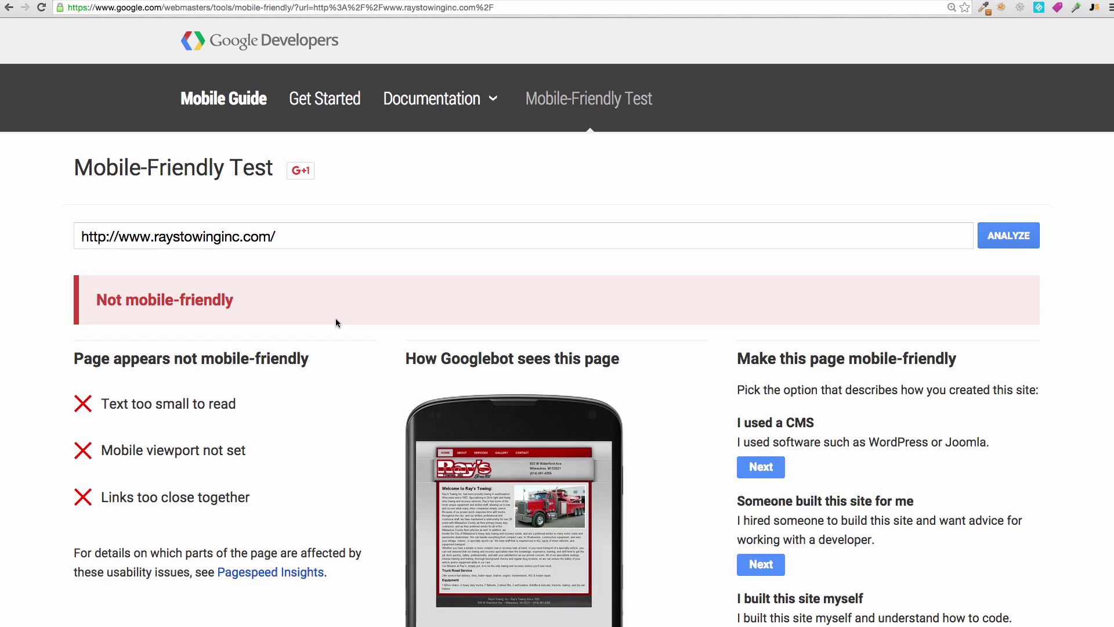
- Scroll down the Not mobile-friendly results to the fix guidance
scroll(421, 308, "down", 5)
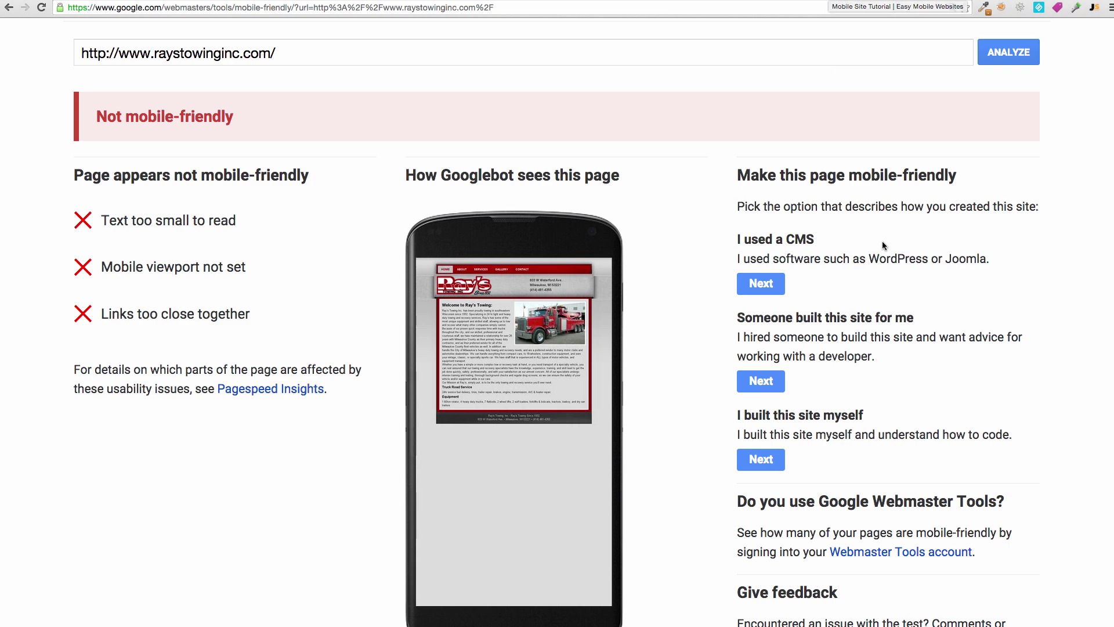
left_click(821, 1)
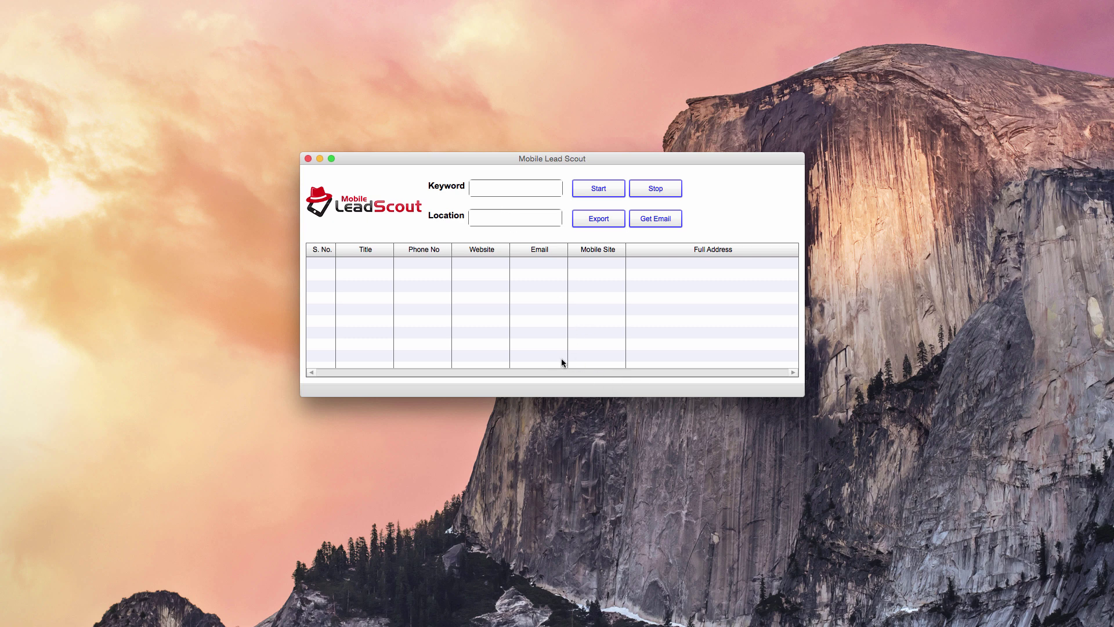
- Search with keyword 'towing' and location 'milwaukee, wi', returning eight leads
left_click(503, 187)
type("towing")
key("Tab")
left_click_drag(502, 187, 469, 188)
left_click(516, 218)
type("milwa")
key("BackSpace")
key("BackSpace")
key("BackSpace")
key("BackSpace")
type("ilwaukee wi")
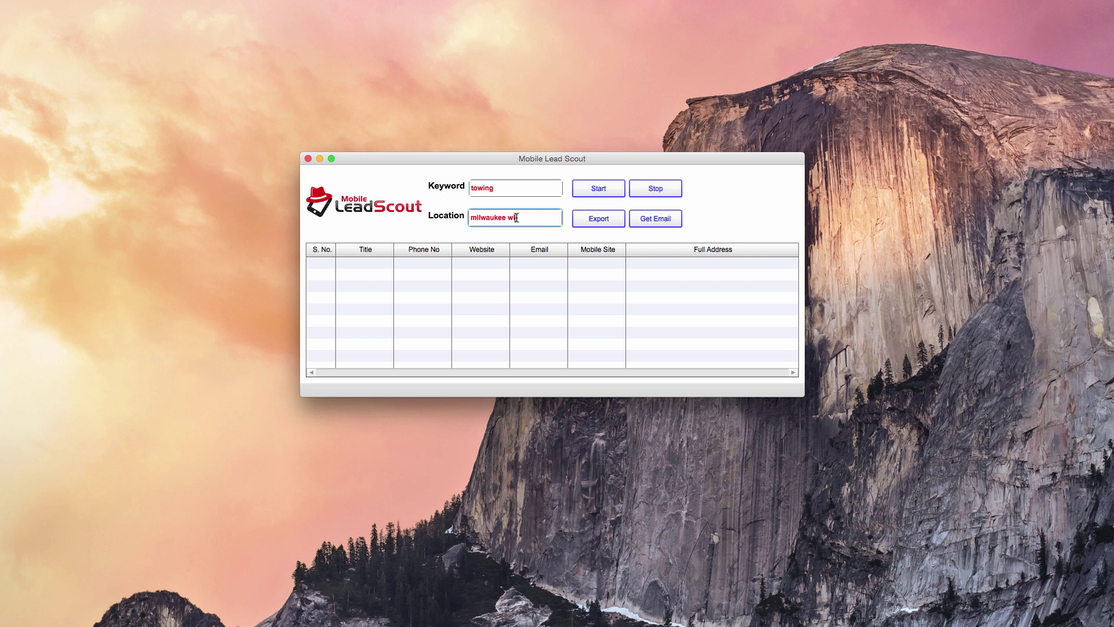
key("BackSpace")
key("BackSpace")
type("wi")
left_click_drag(535, 219, 439, 212)
left_click(598, 188)
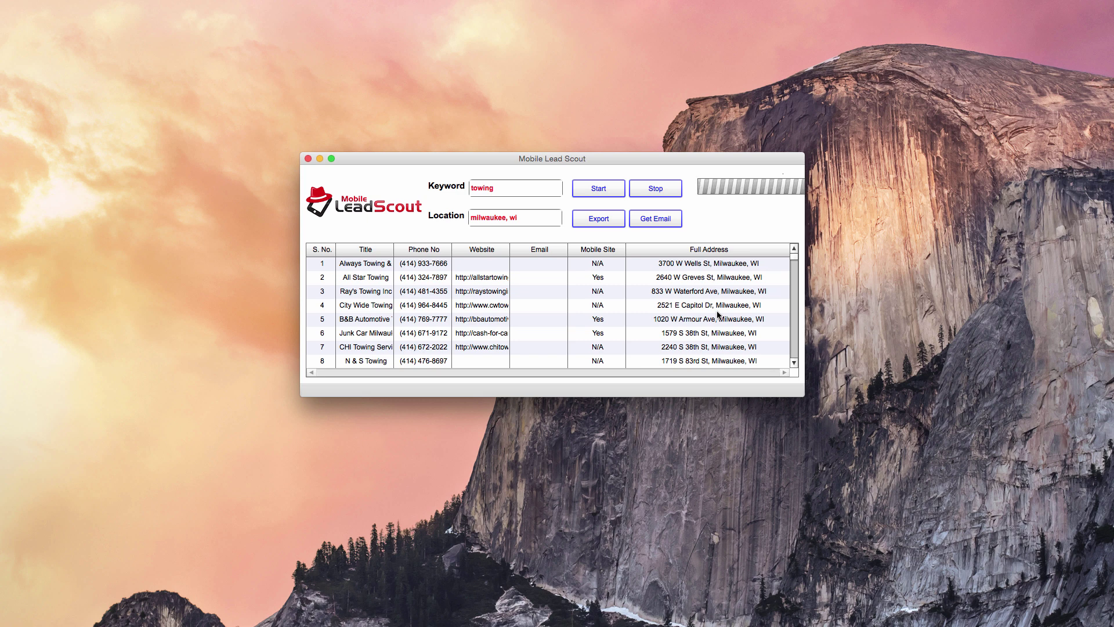
left_click(733, 292)
left_click(656, 188)
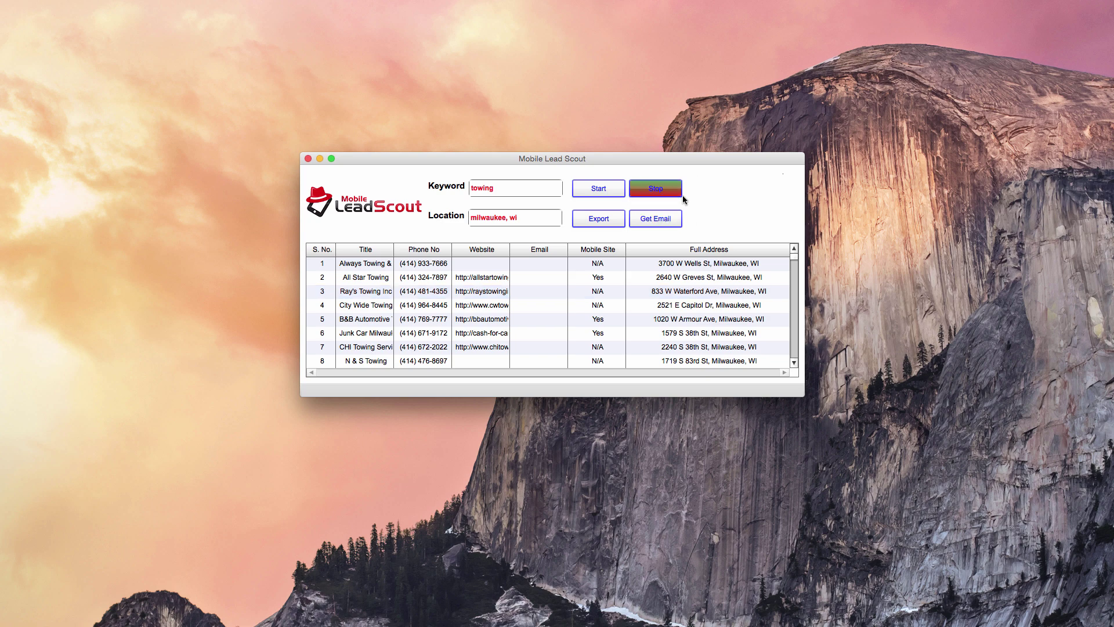
left_click(763, 329)
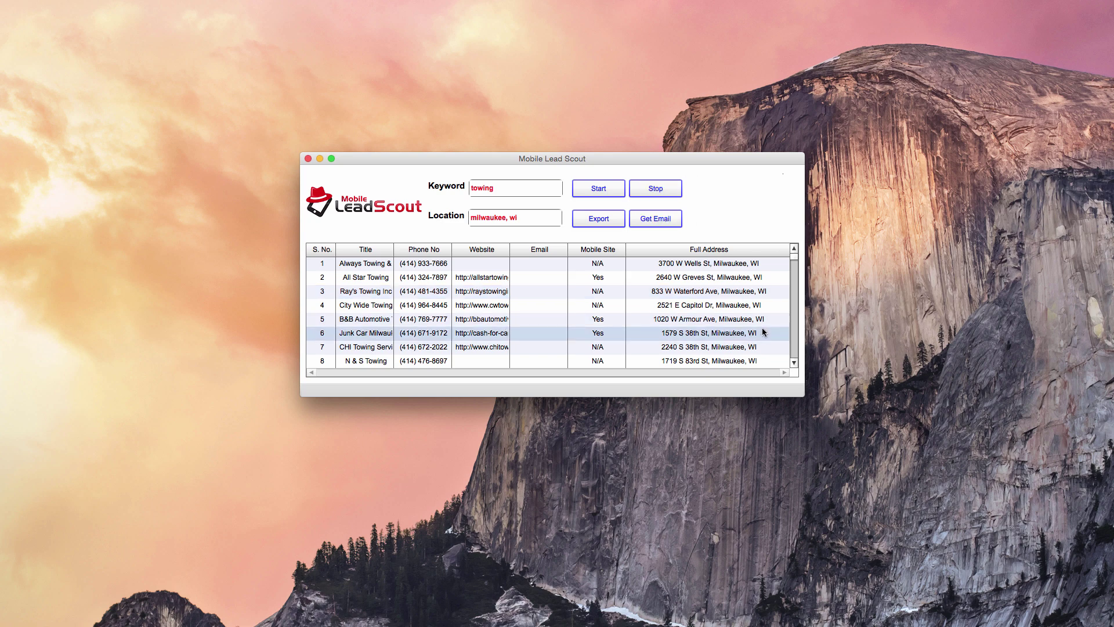
left_click(604, 222)
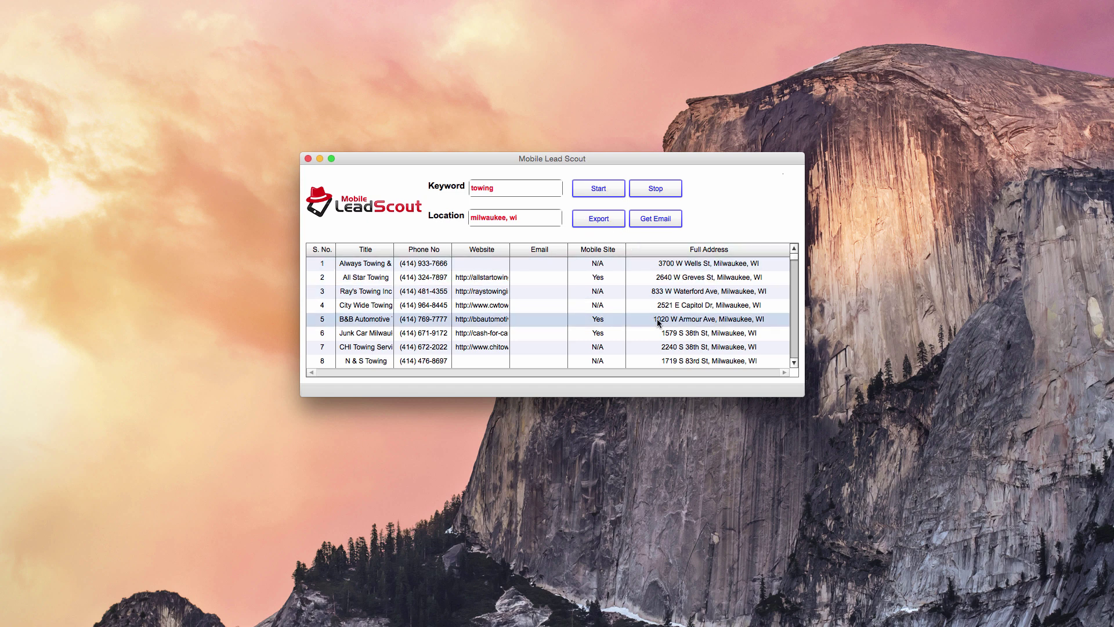
- Run Get Email to populate the leads' Email column, then stop it
left_click(653, 226)
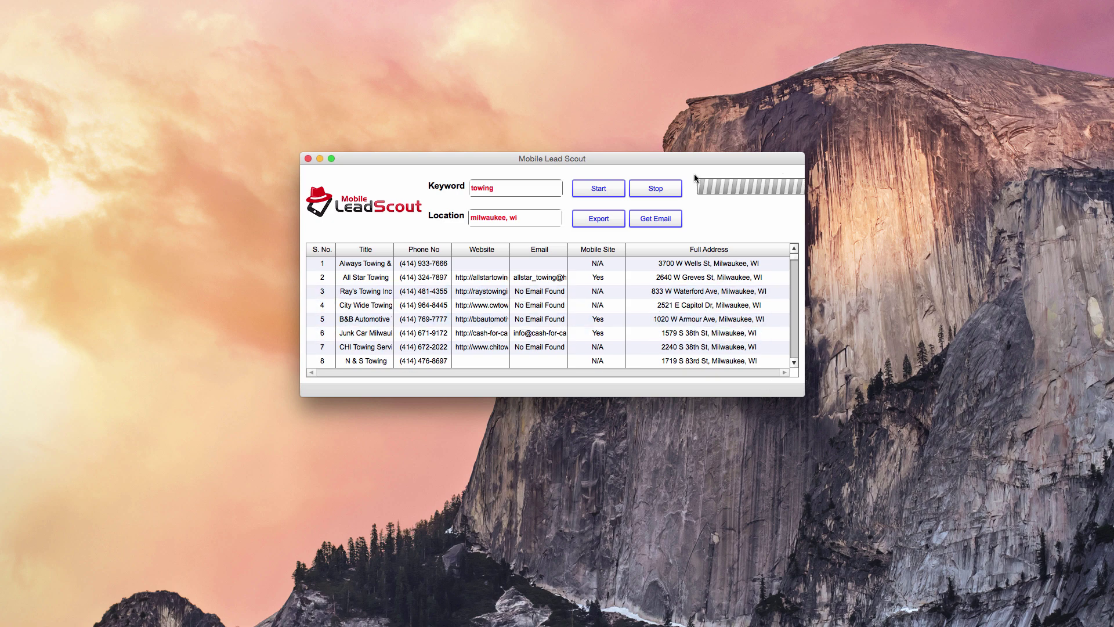
left_click(656, 188)
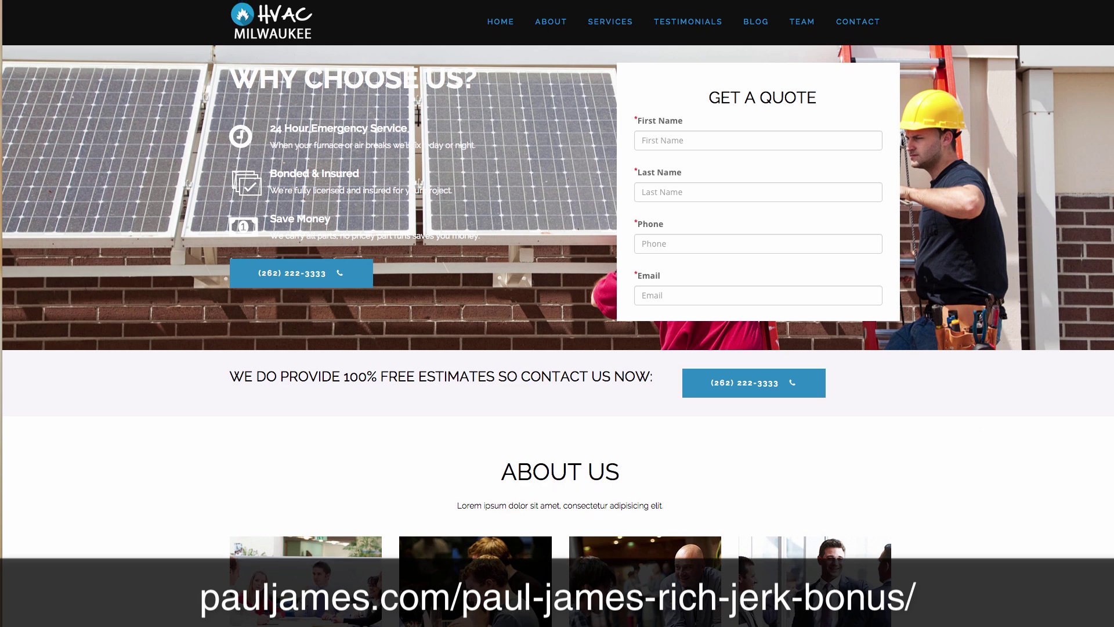
left_click_drag(255, 75, 463, 91)
left_click_drag(259, 143, 354, 174)
left_click(355, 144)
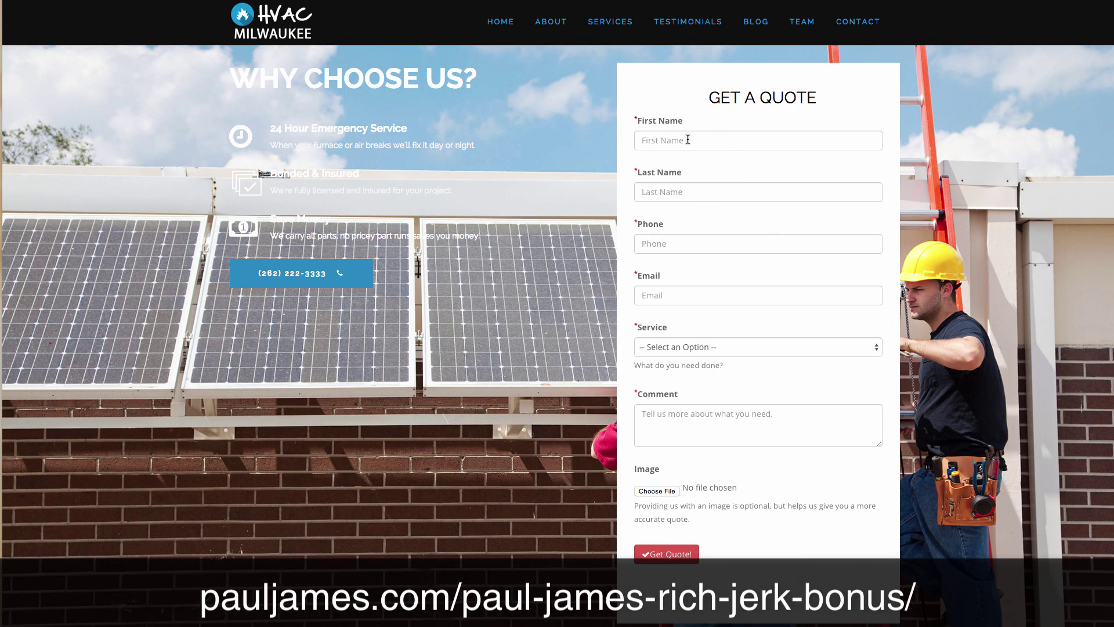
- Browse the HVAC Milwaukee services, testimonials, team and contact map, then return toward the quote form
scroll(691, 138, "down", 1)
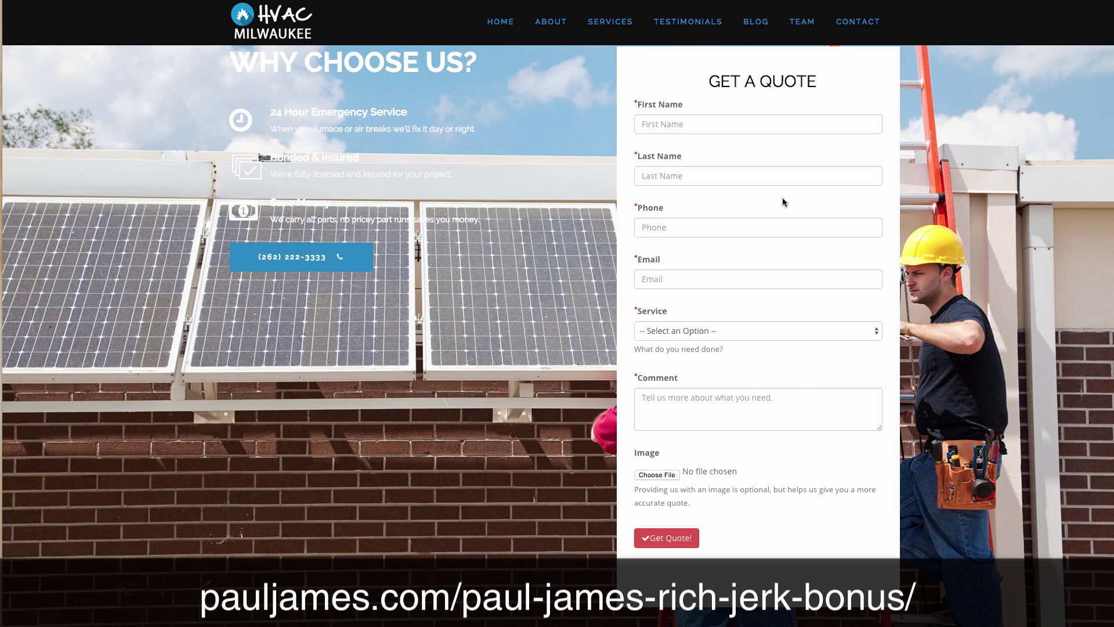
scroll(764, 303, "down", 1)
scroll(768, 308, "up", 1)
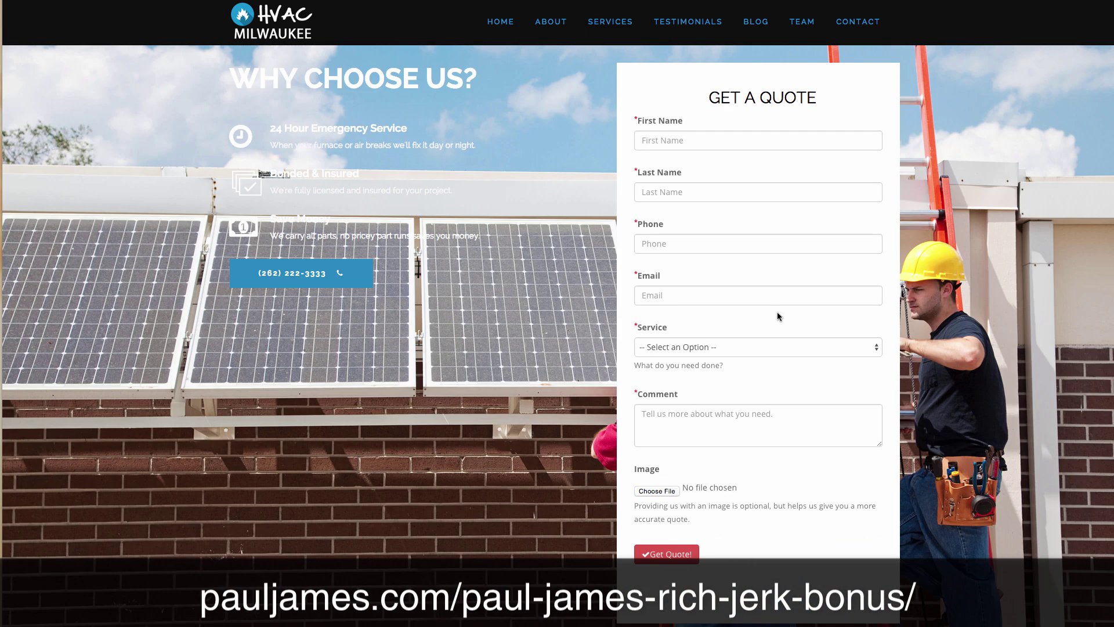
scroll(778, 312, "down", 15)
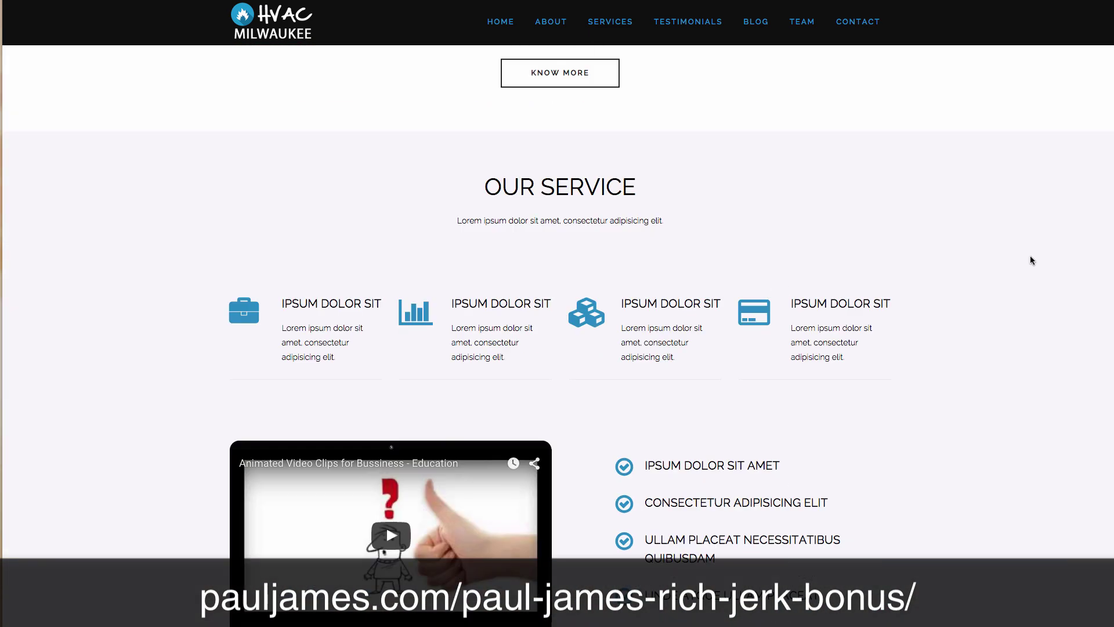
scroll(971, 232, "down", 5)
scroll(970, 232, "up", 4)
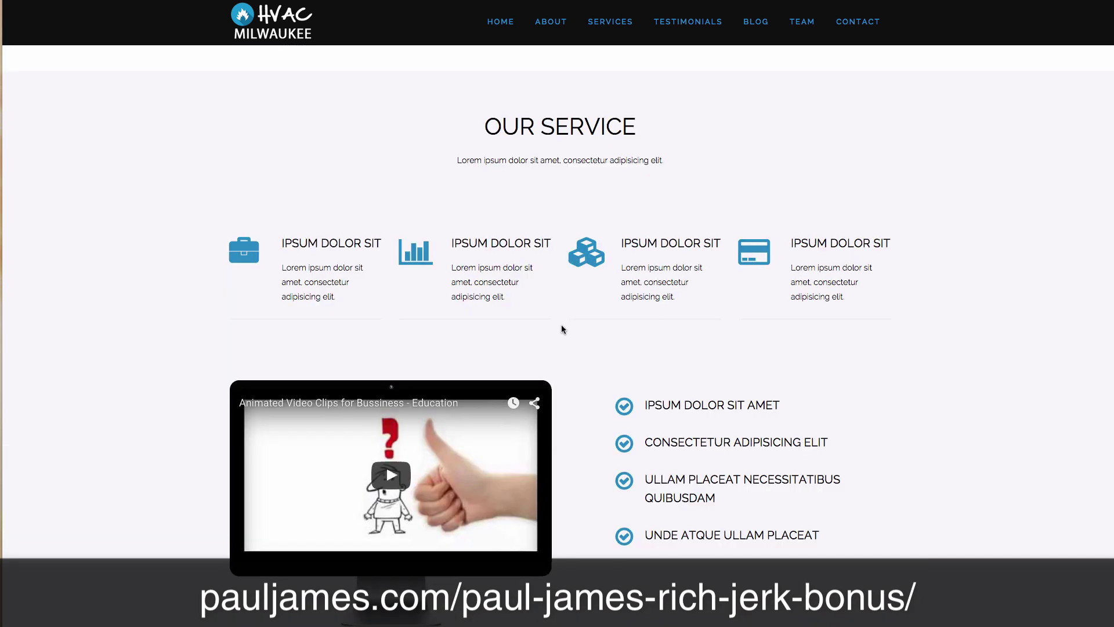
left_click_drag(271, 256, 311, 301)
left_click(286, 269)
scroll(590, 295, "down", 10)
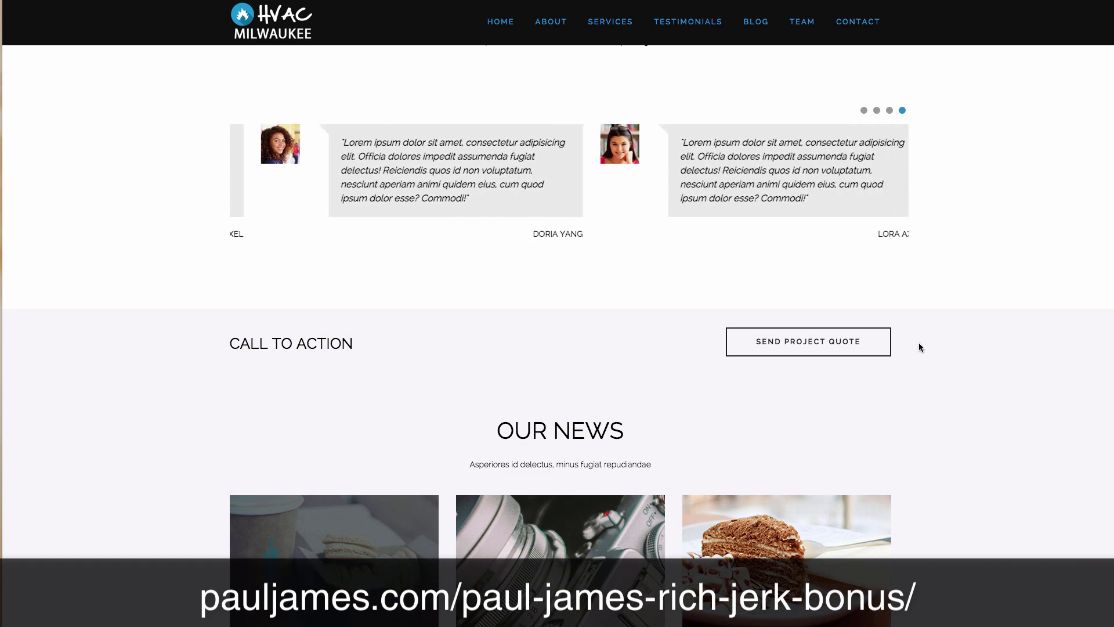
scroll(1024, 354, "down", 15)
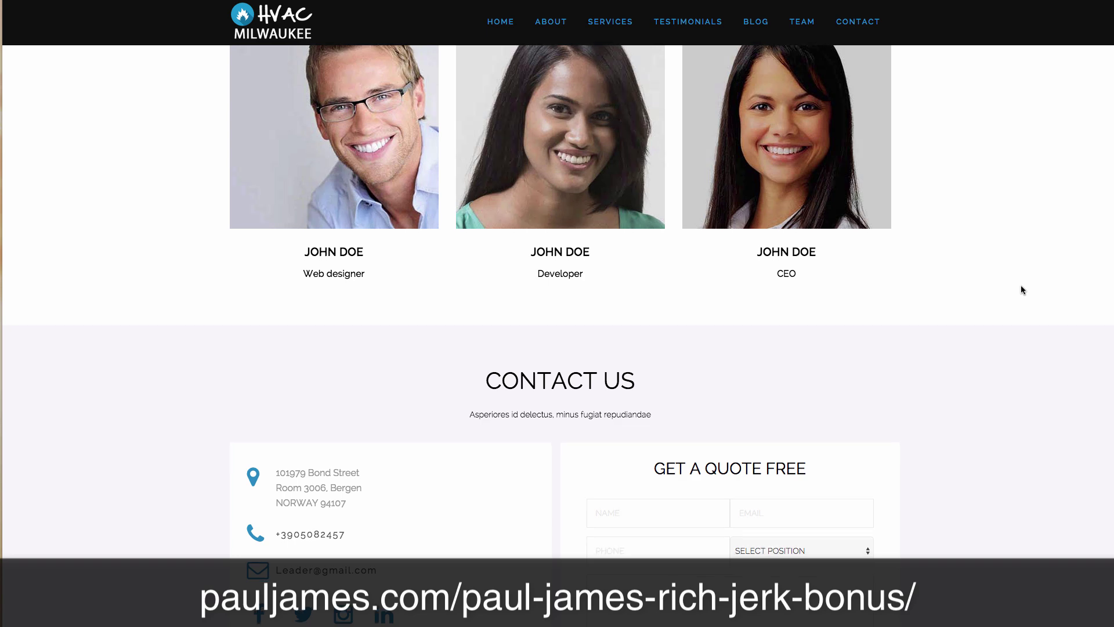
scroll(1022, 286, "down", 6)
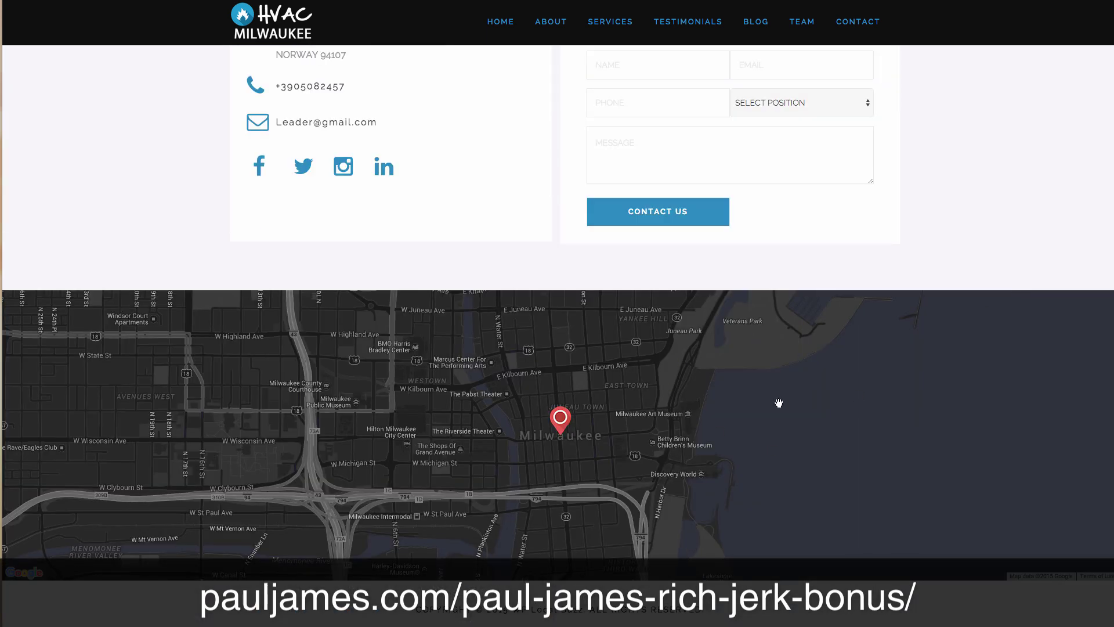
scroll(1014, 215, "up", 20)
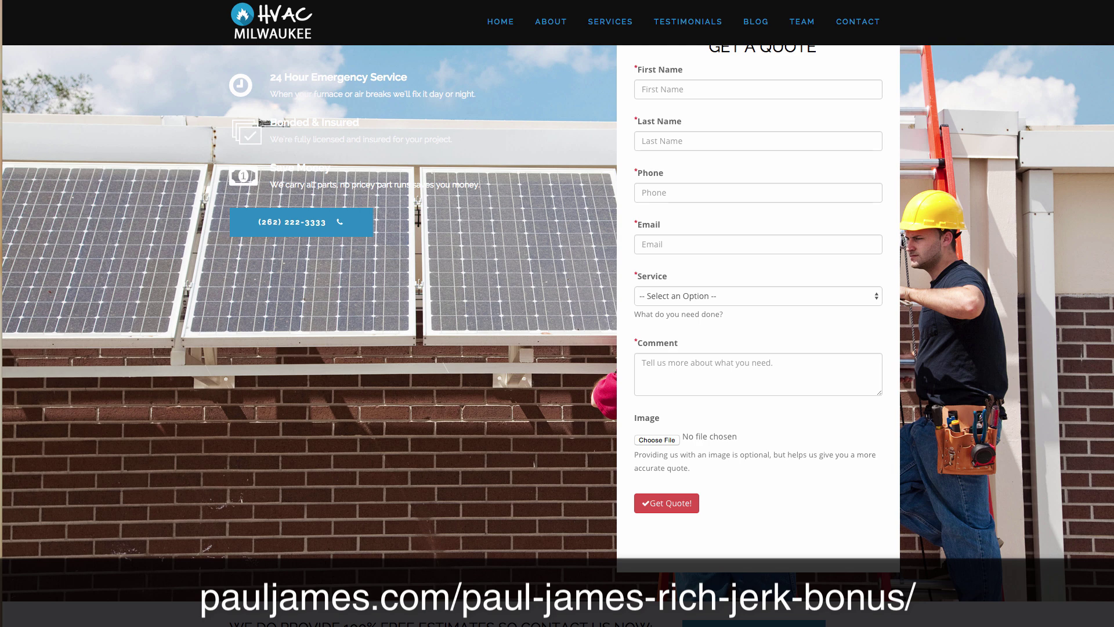
- Scroll back up the HVAC Milwaukee page
scroll(946, 475, "up", 1)
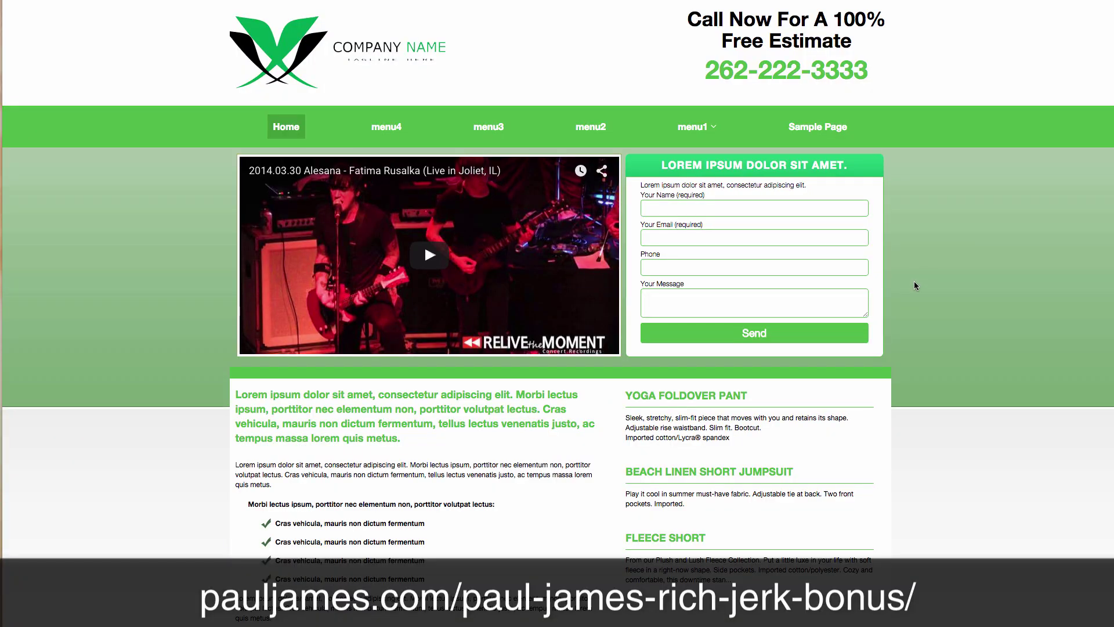
scroll(935, 359, "down", 3)
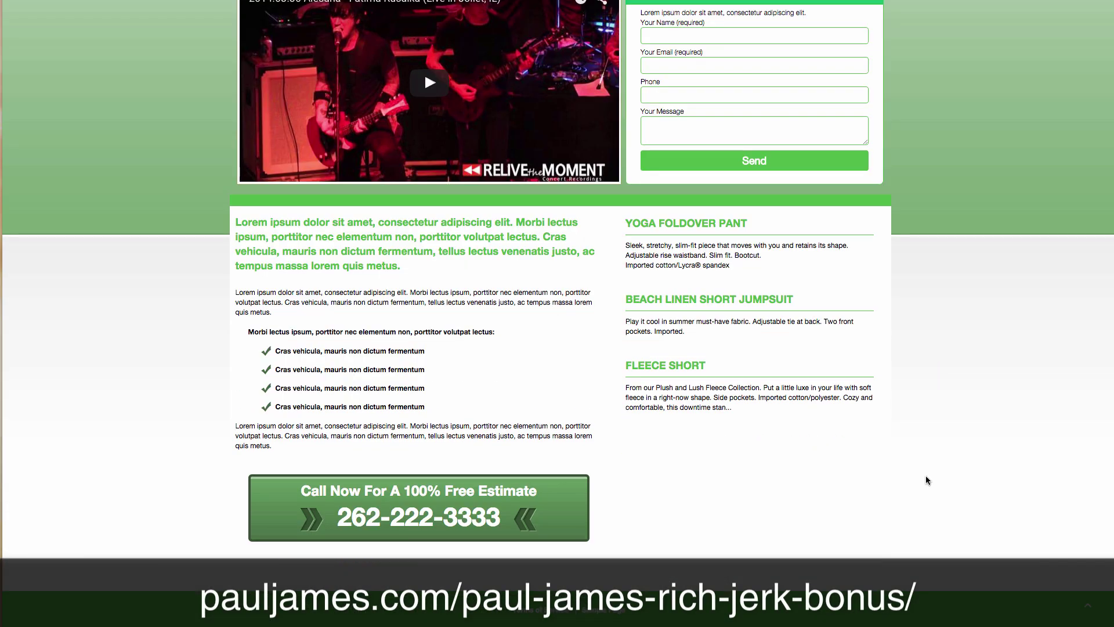
scroll(720, 435, "up", 4)
scroll(683, 348, "down", 4)
scroll(683, 349, "up", 3)
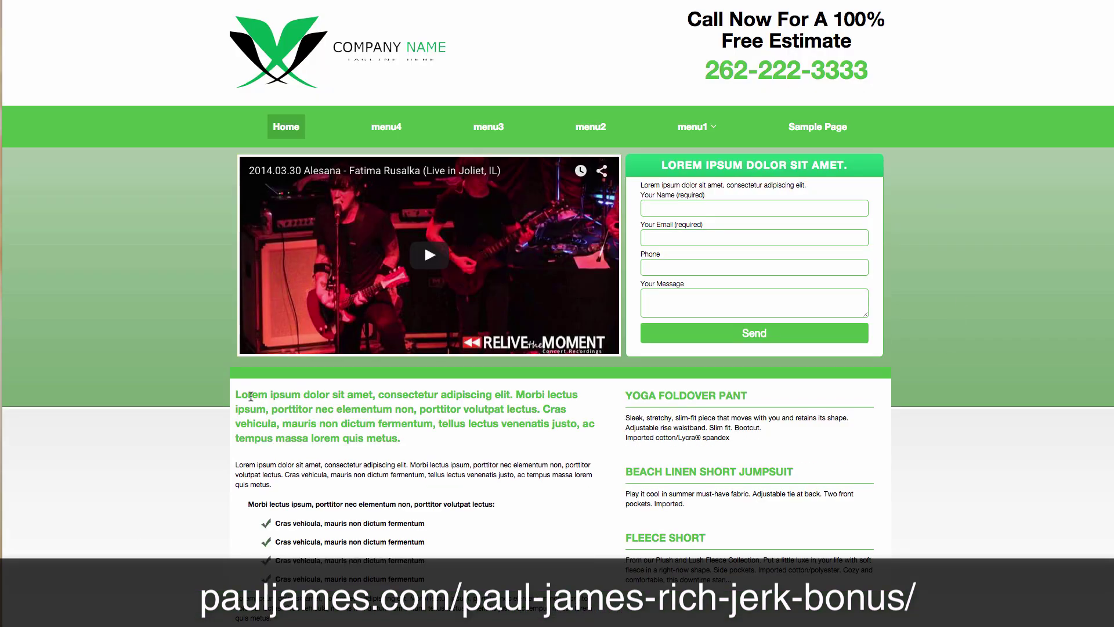
scroll(251, 396, "down", 2)
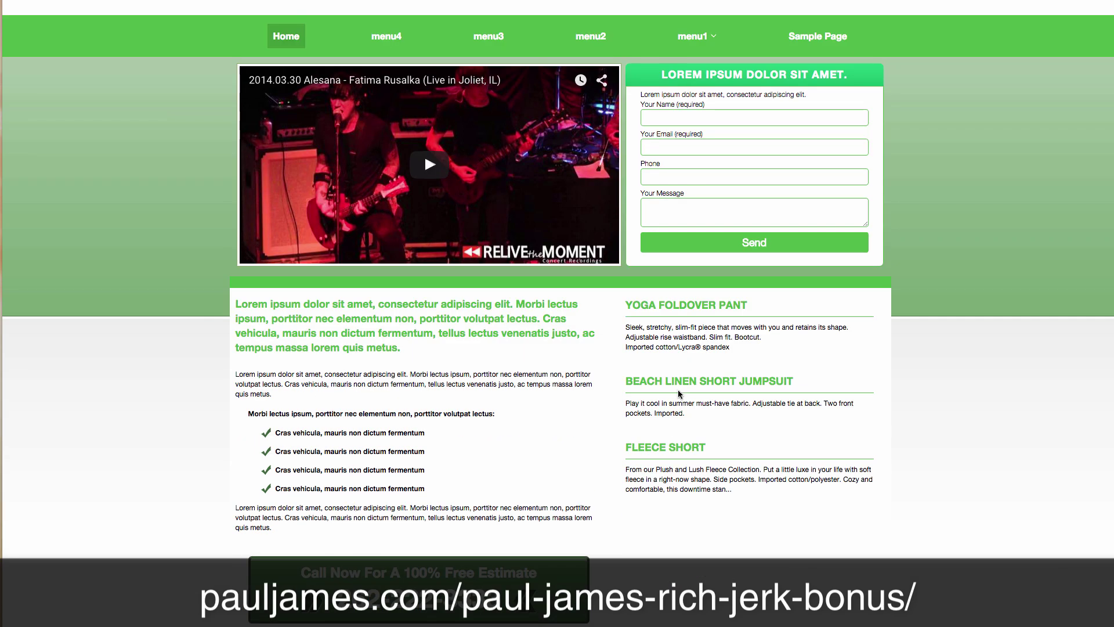
scroll(514, 436, "up", 2)
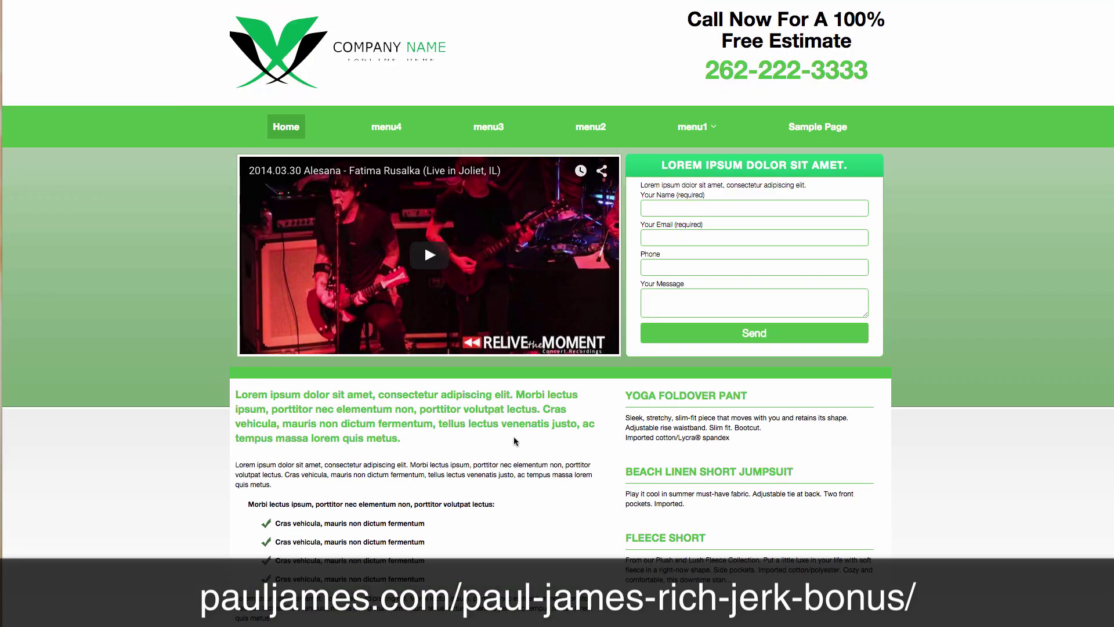